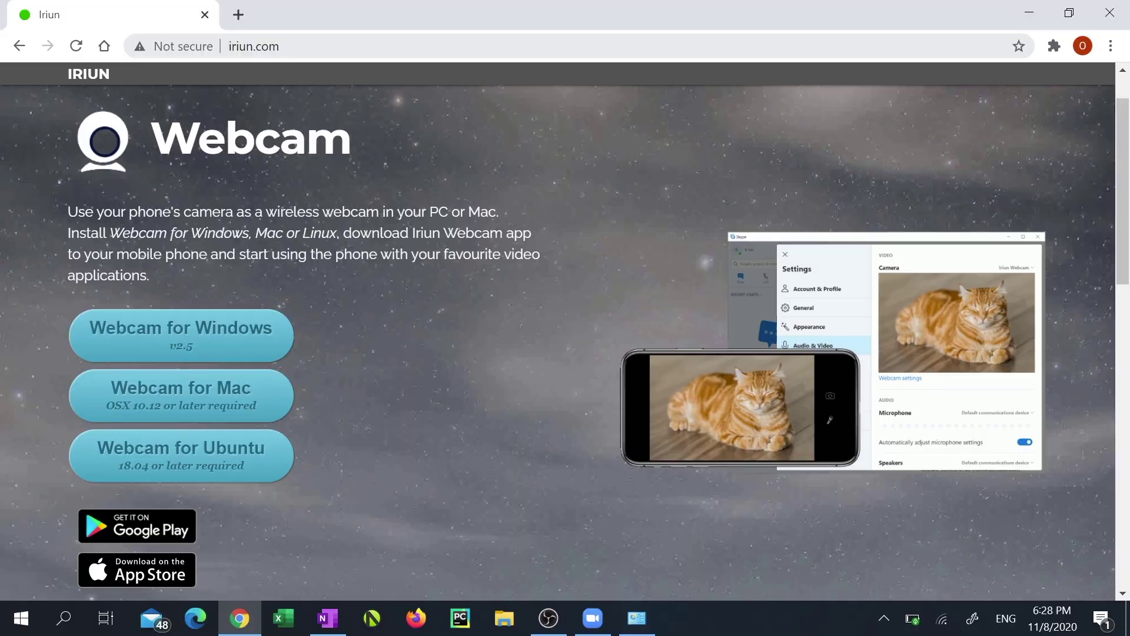
Step: Download WinWebcam-2.5.9.exe from iriun.com's Windows link and open the installer
key(ctrl+l)
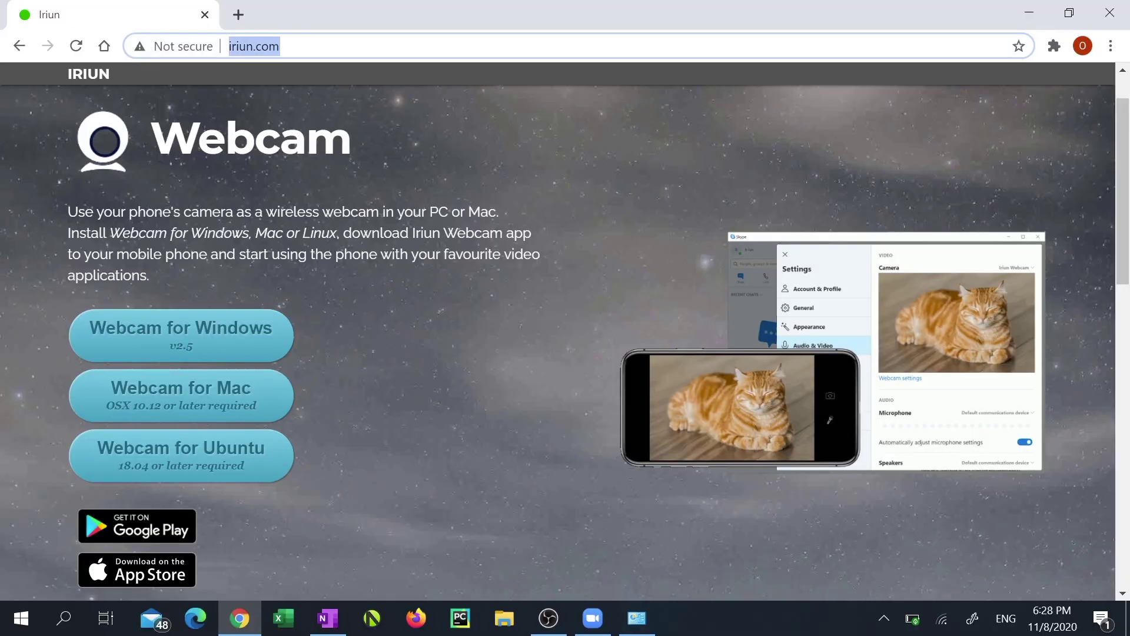
click(271, 333)
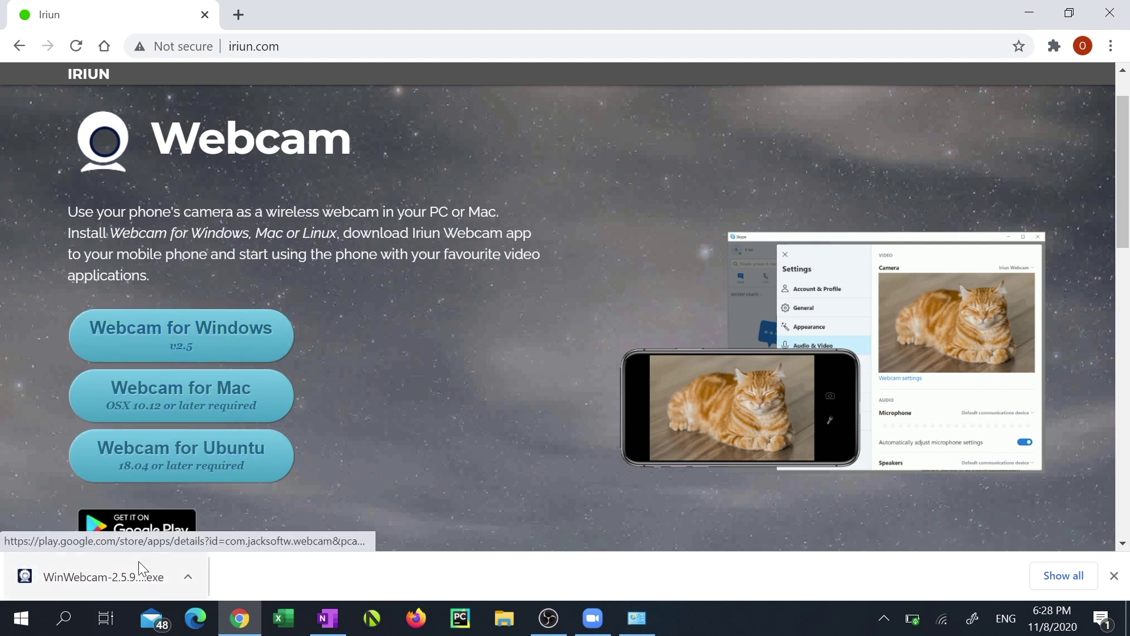
click(118, 579)
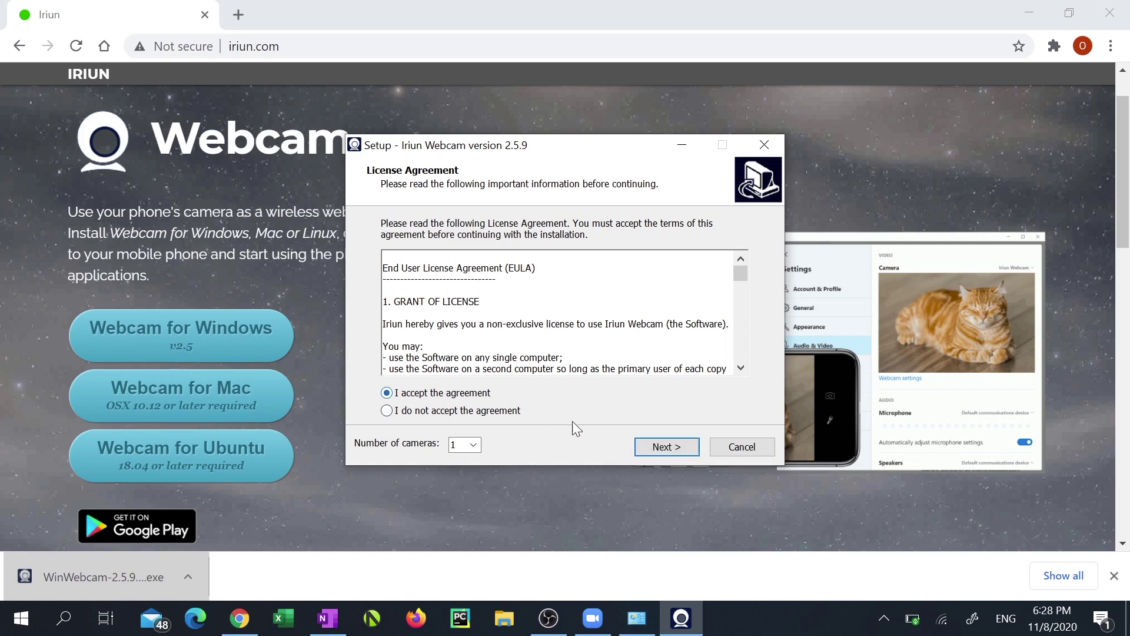
Step: Accept the license, keep the default Program Files folder, install, and finish the wizard
click(657, 446)
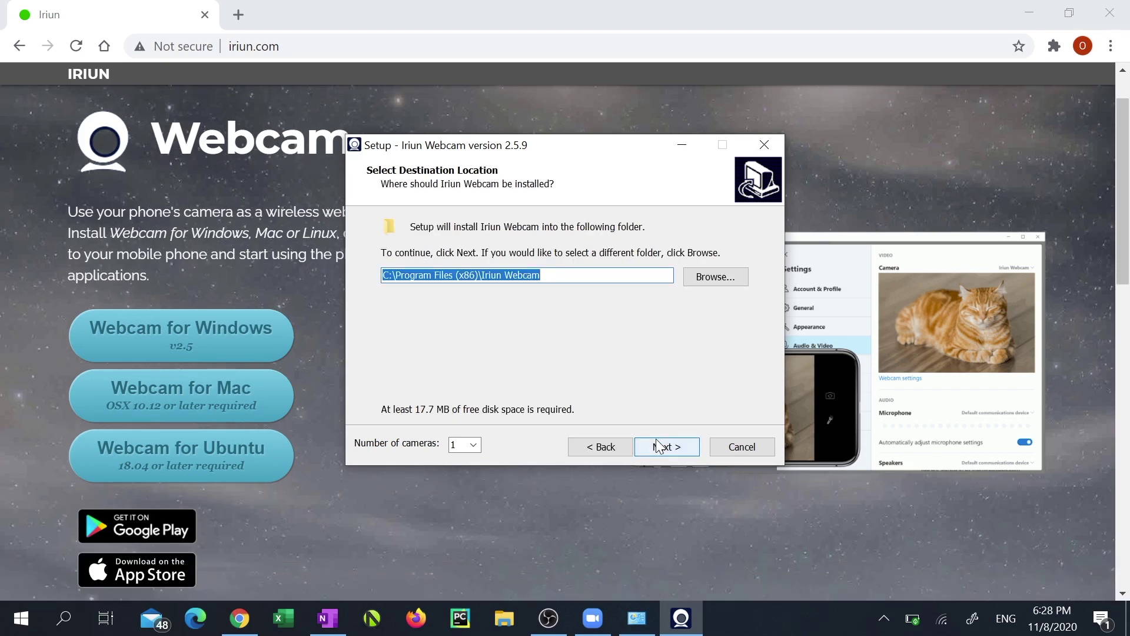
click(657, 446)
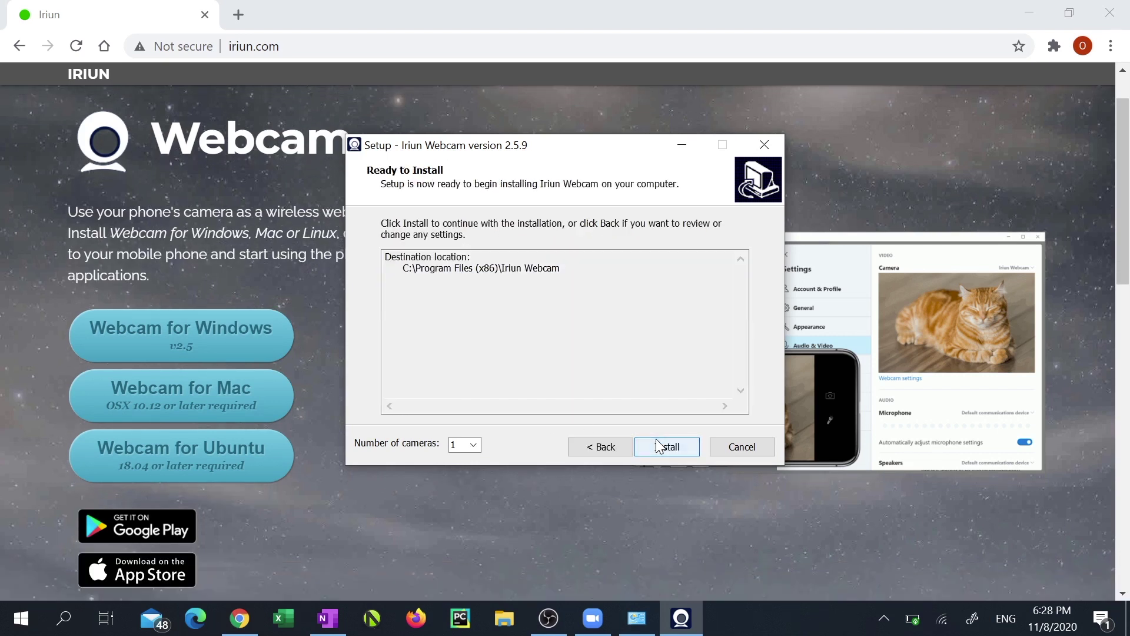
click(663, 444)
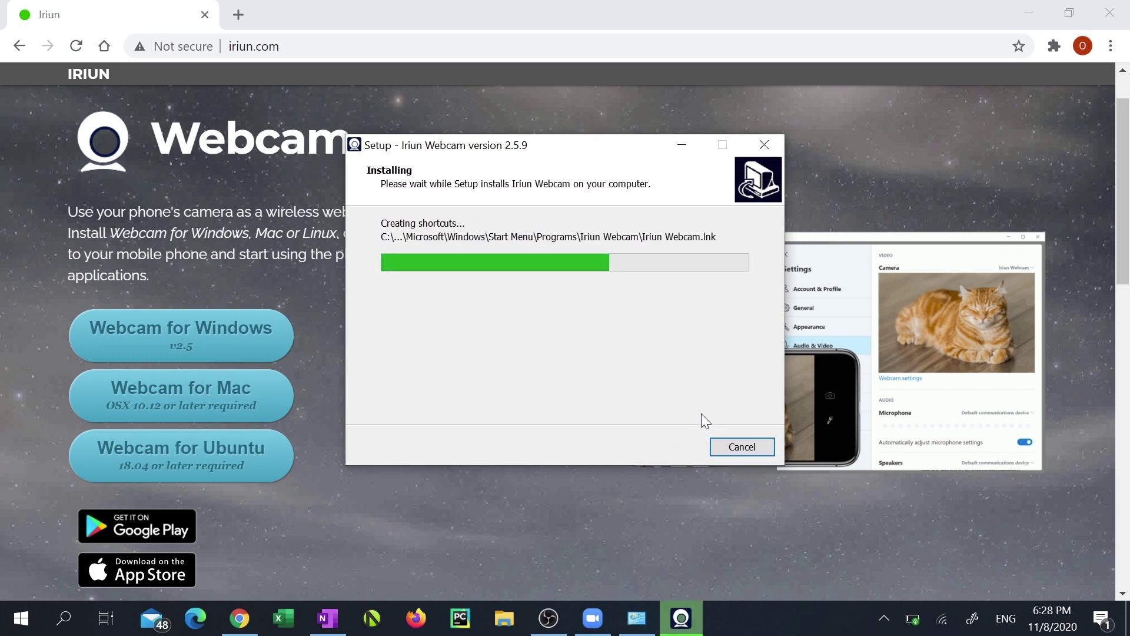
click(679, 446)
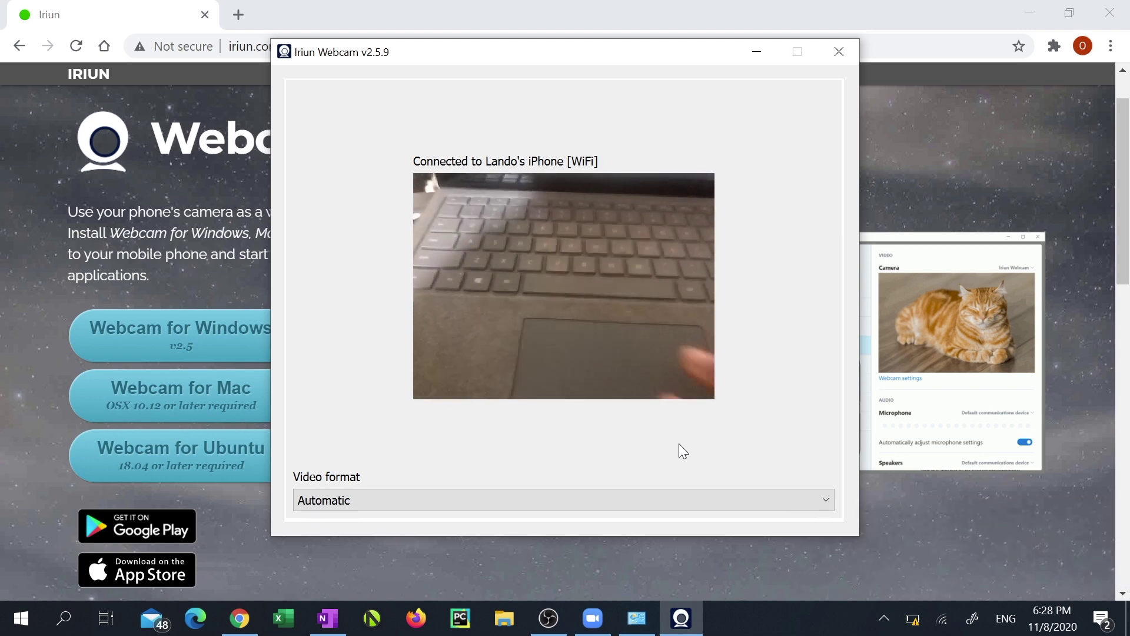
Step: Choose the 1280 x 960 video format, then select Iriun Webcam in Zoom's Video camera list
click(668, 499)
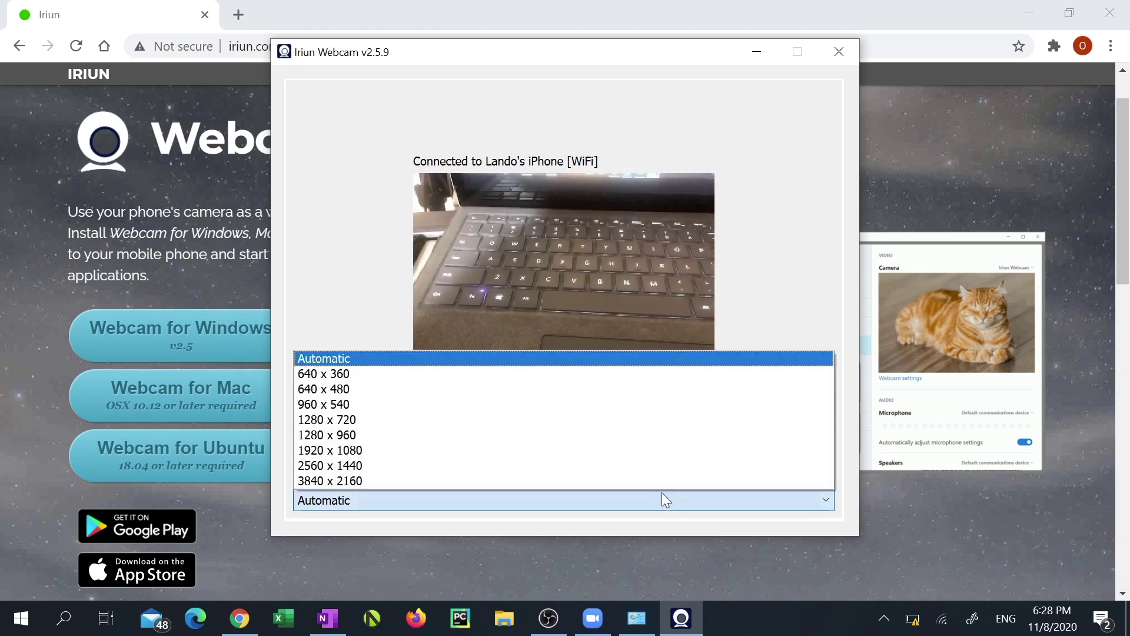
click(609, 435)
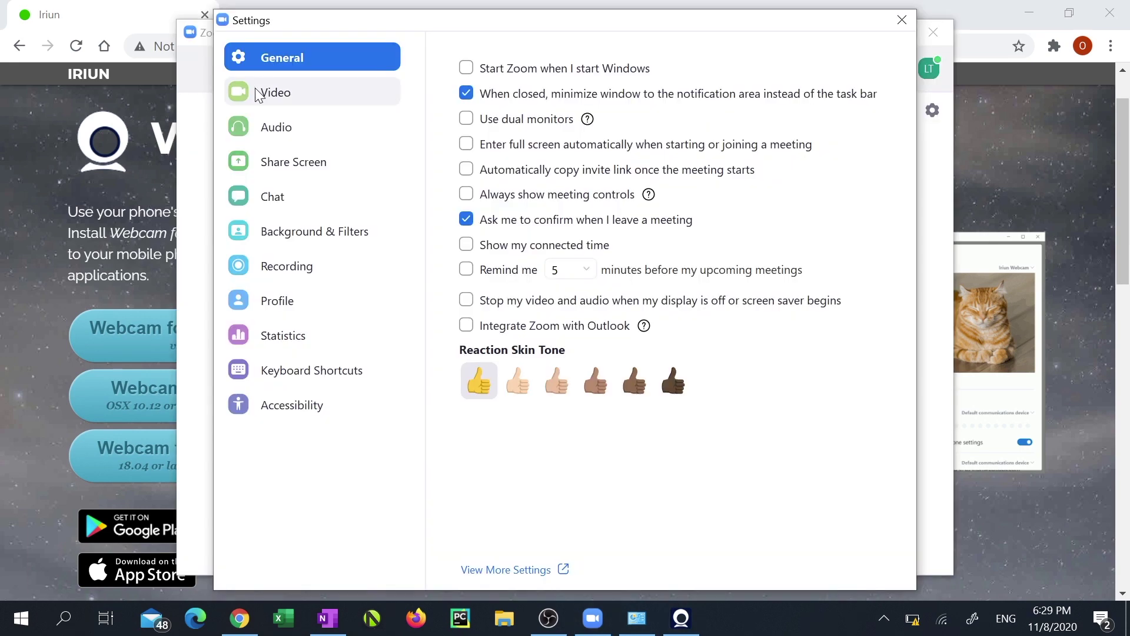
click(257, 93)
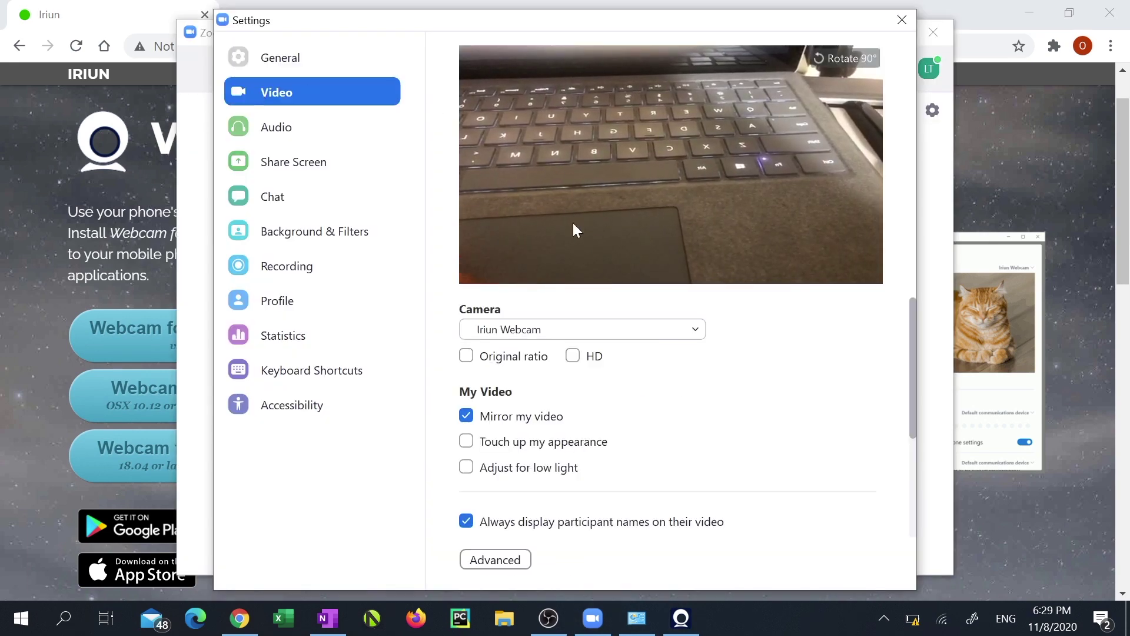
click(534, 336)
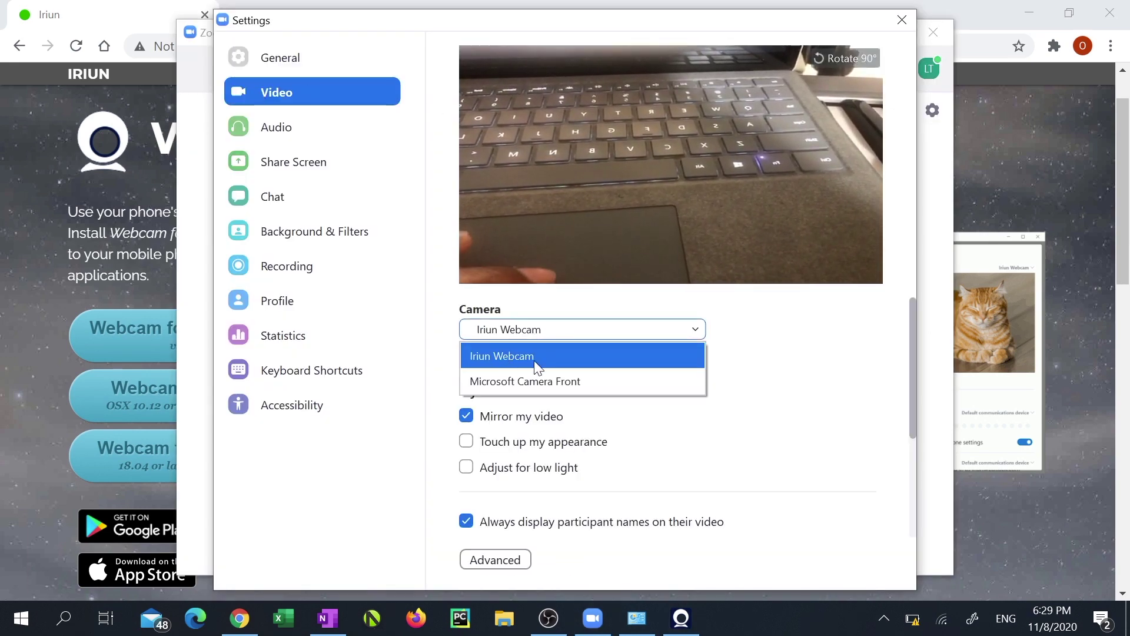
click(511, 355)
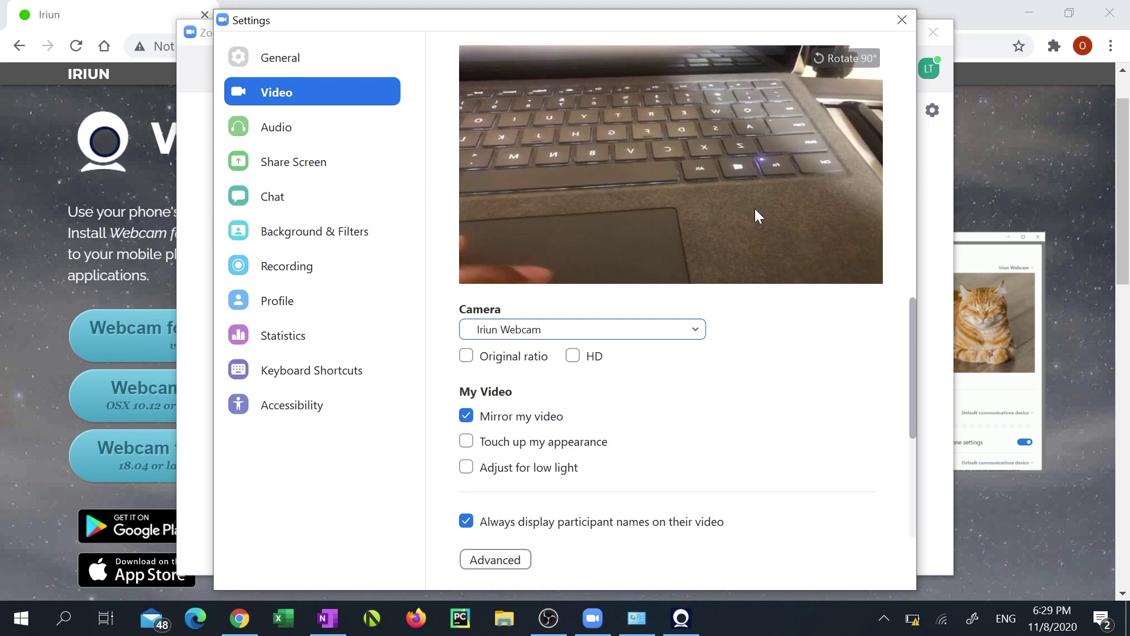